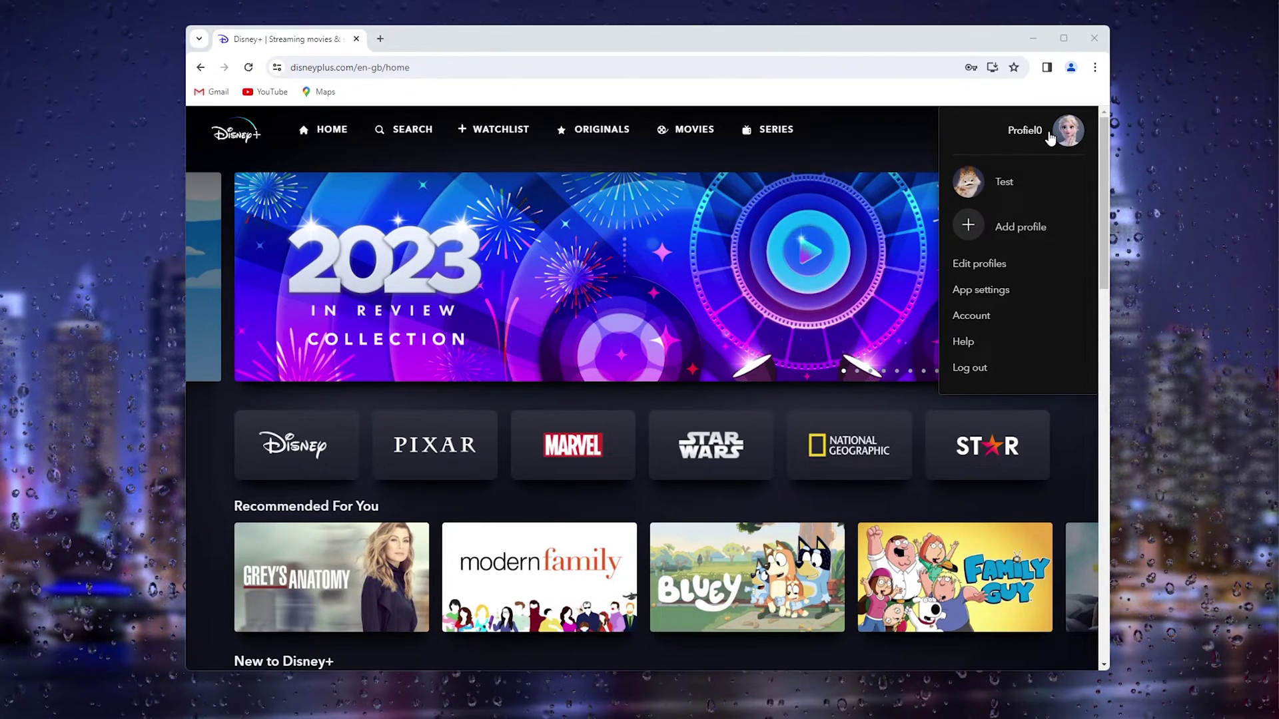
Step: Delete the Test profile from Edit profiles and confirm the permanent deletion
click(1000, 266)
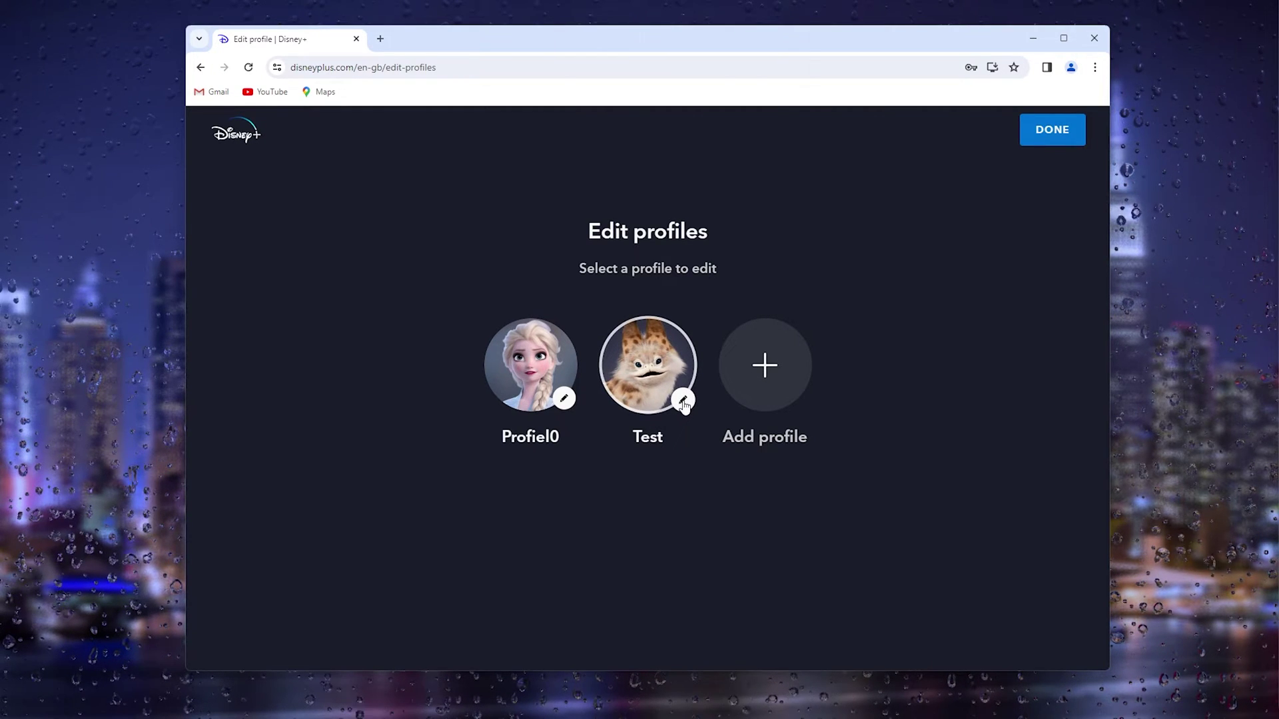
click(683, 400)
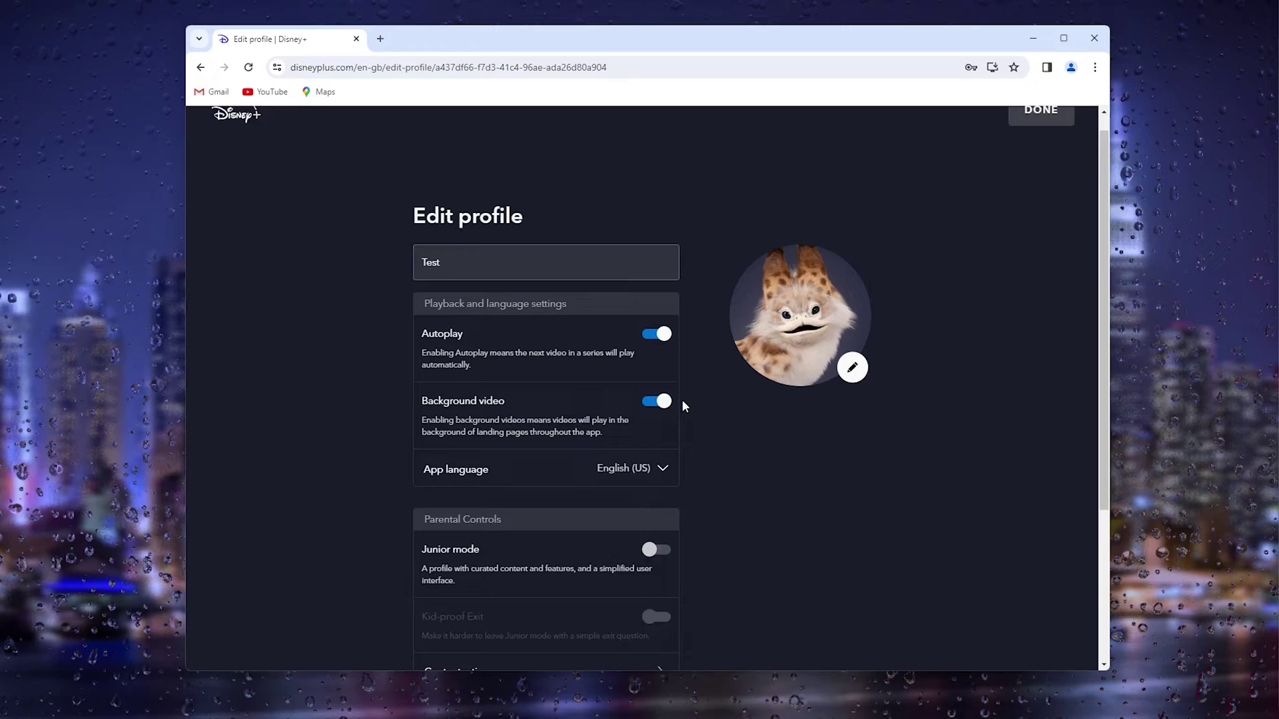
scroll(649, 360, down, 2)
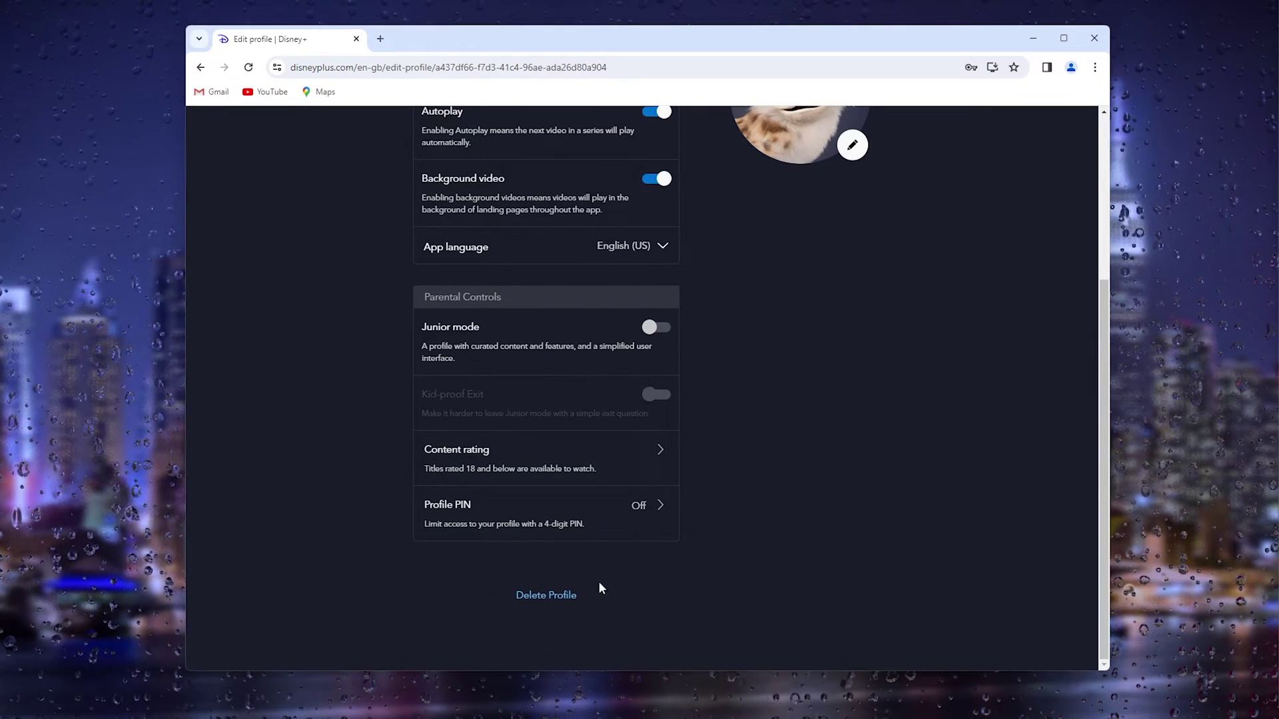
click(549, 598)
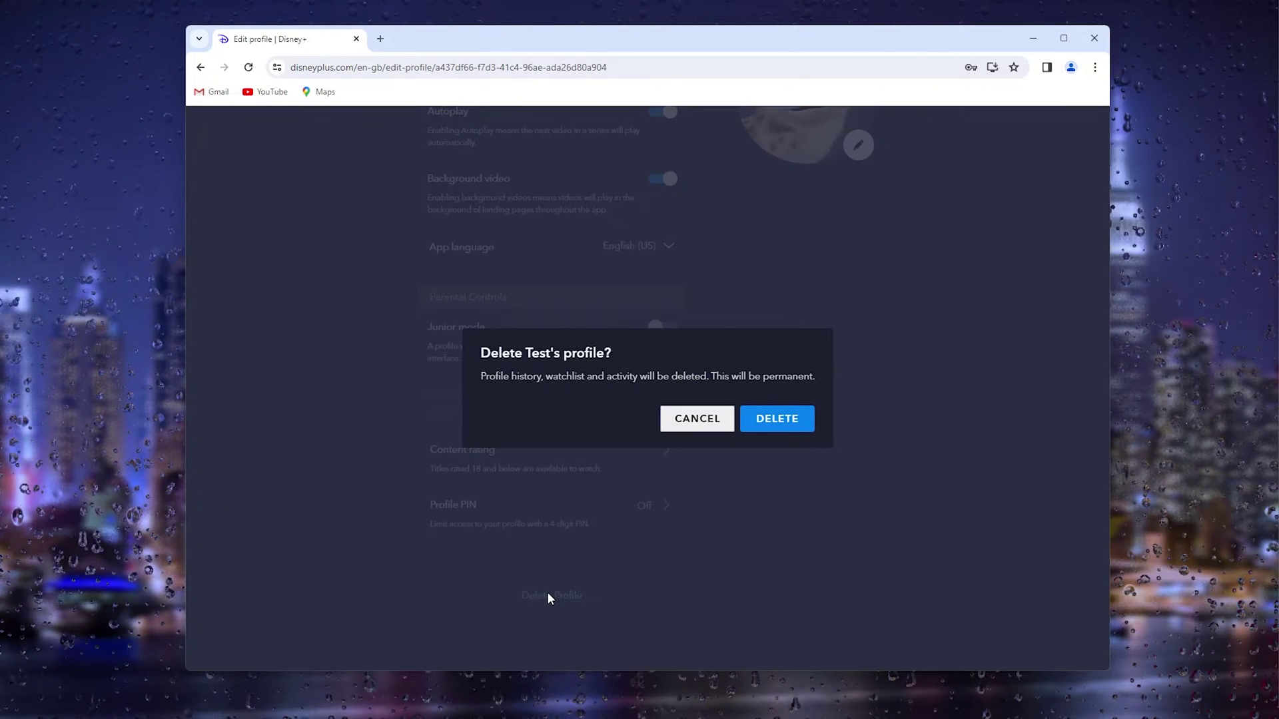
click(778, 420)
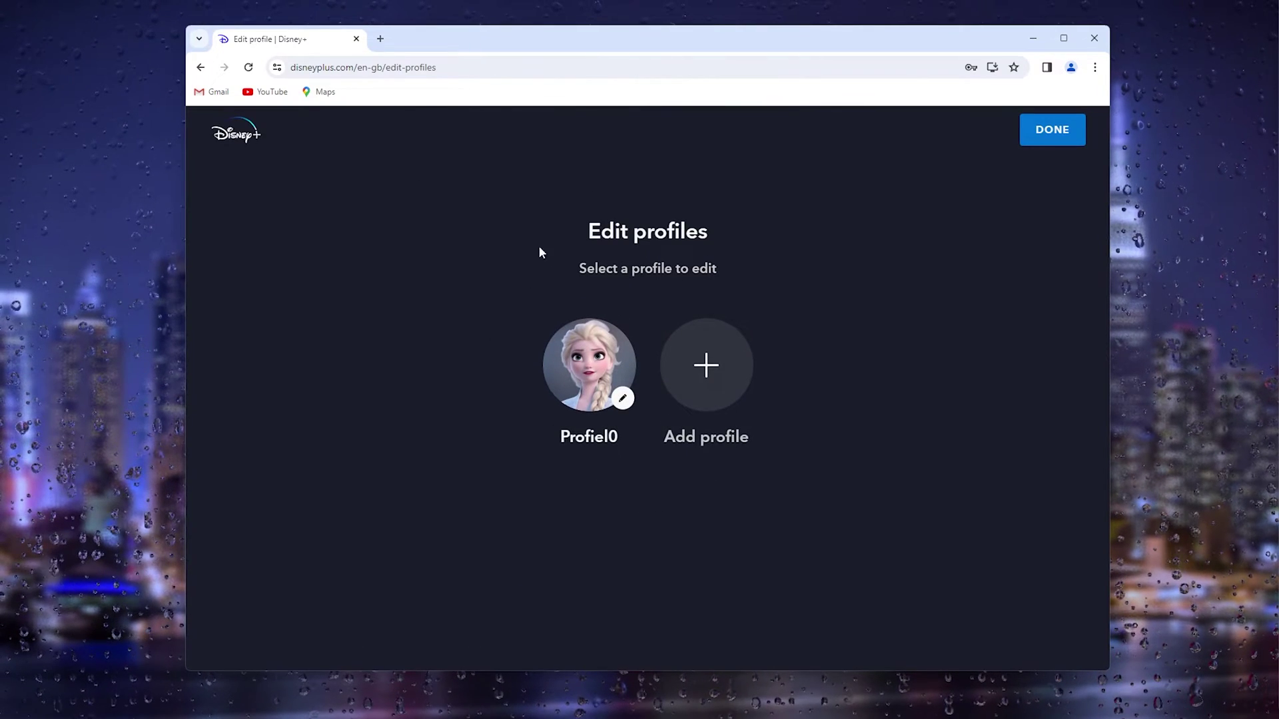
Step: Finish editing Profiel0, then pick Profiel0 on Who's watching? to load the home page
click(625, 402)
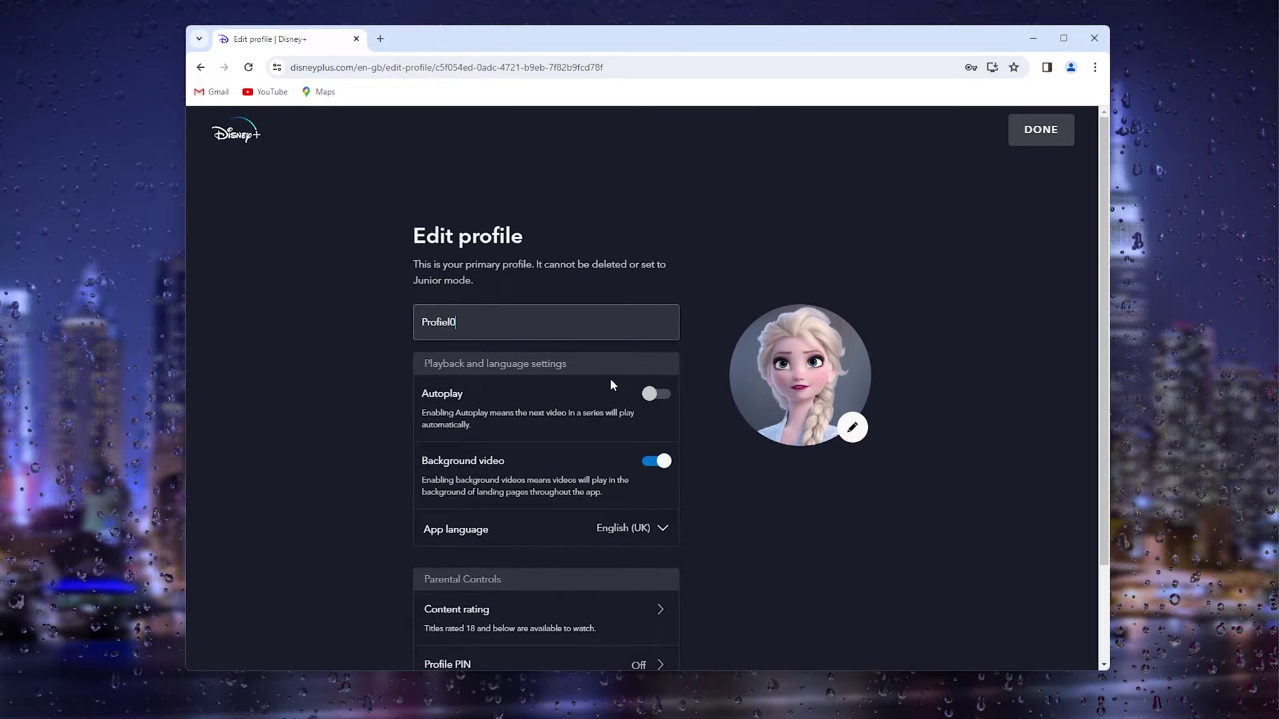
scroll(612, 385, down, 2)
scroll(609, 376, up, 2)
click(1025, 140)
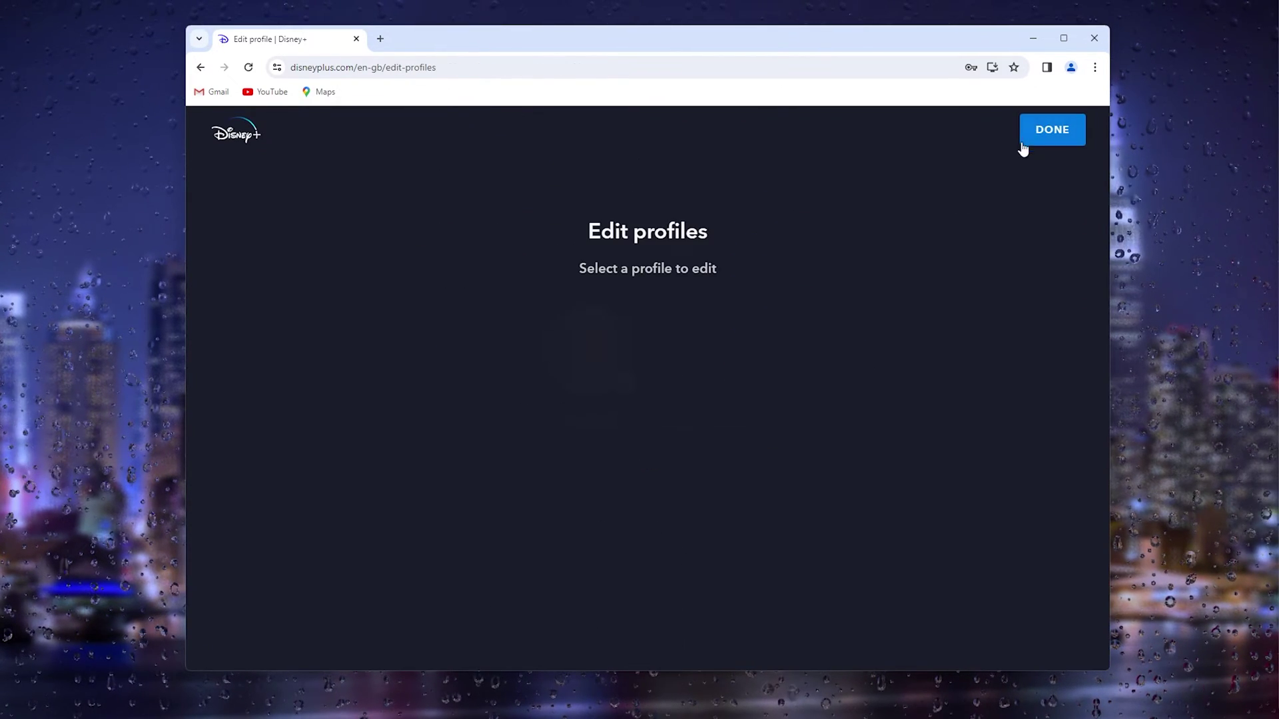
click(592, 358)
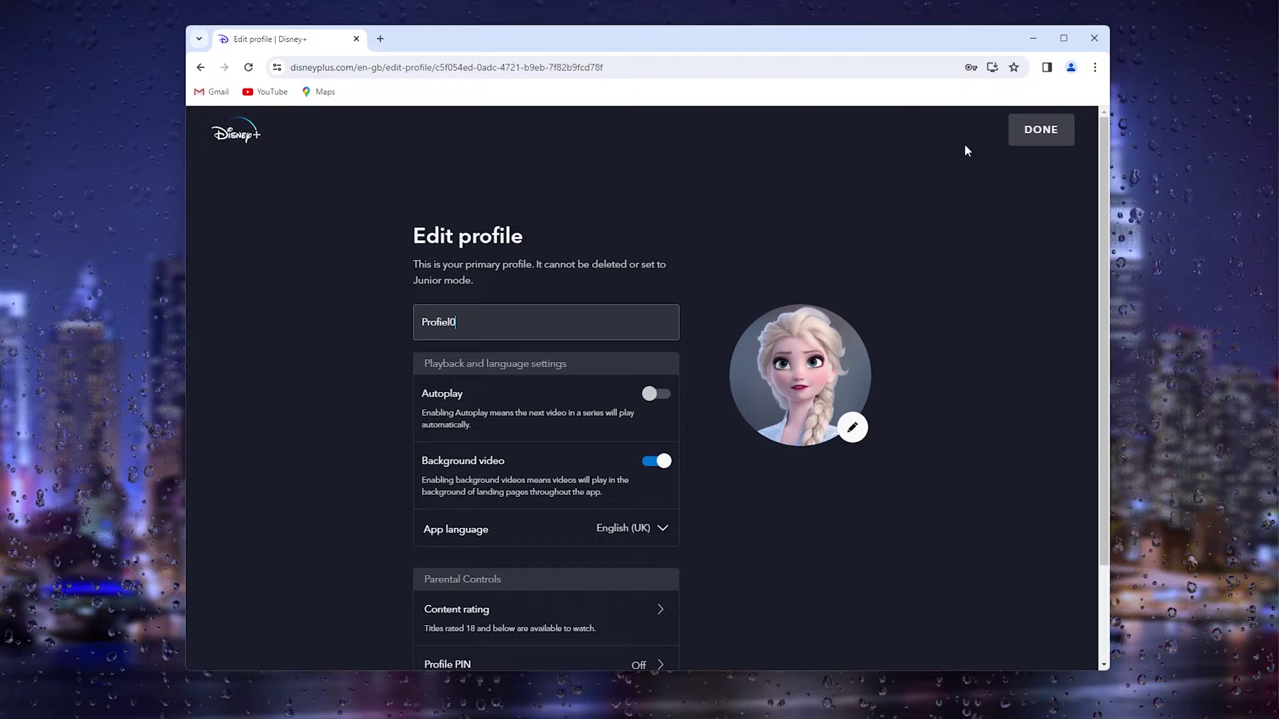
click(1042, 141)
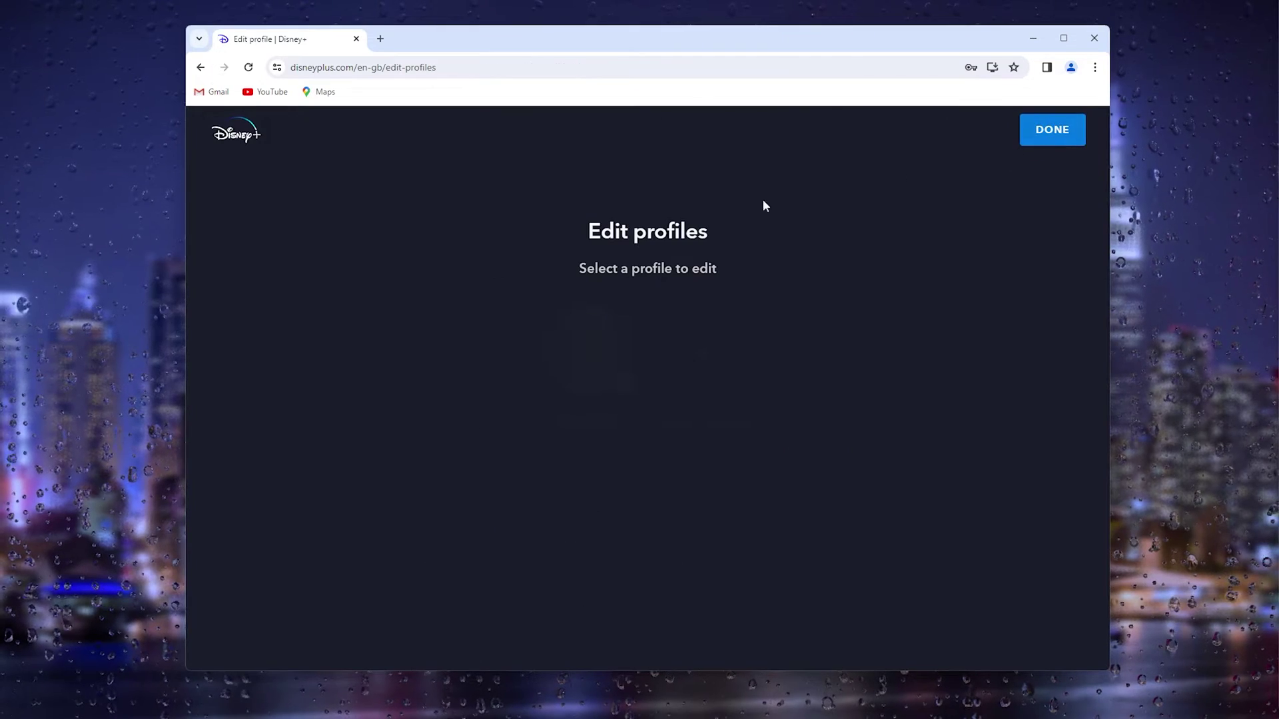
click(1051, 142)
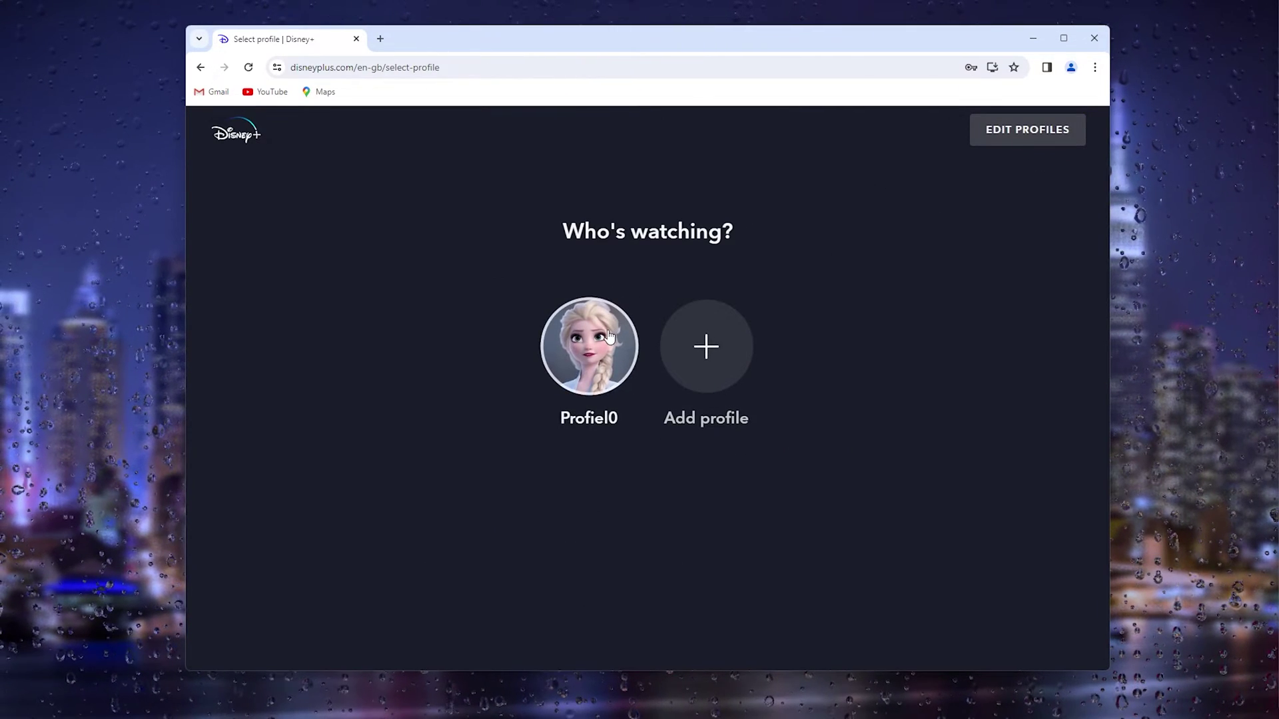
click(607, 337)
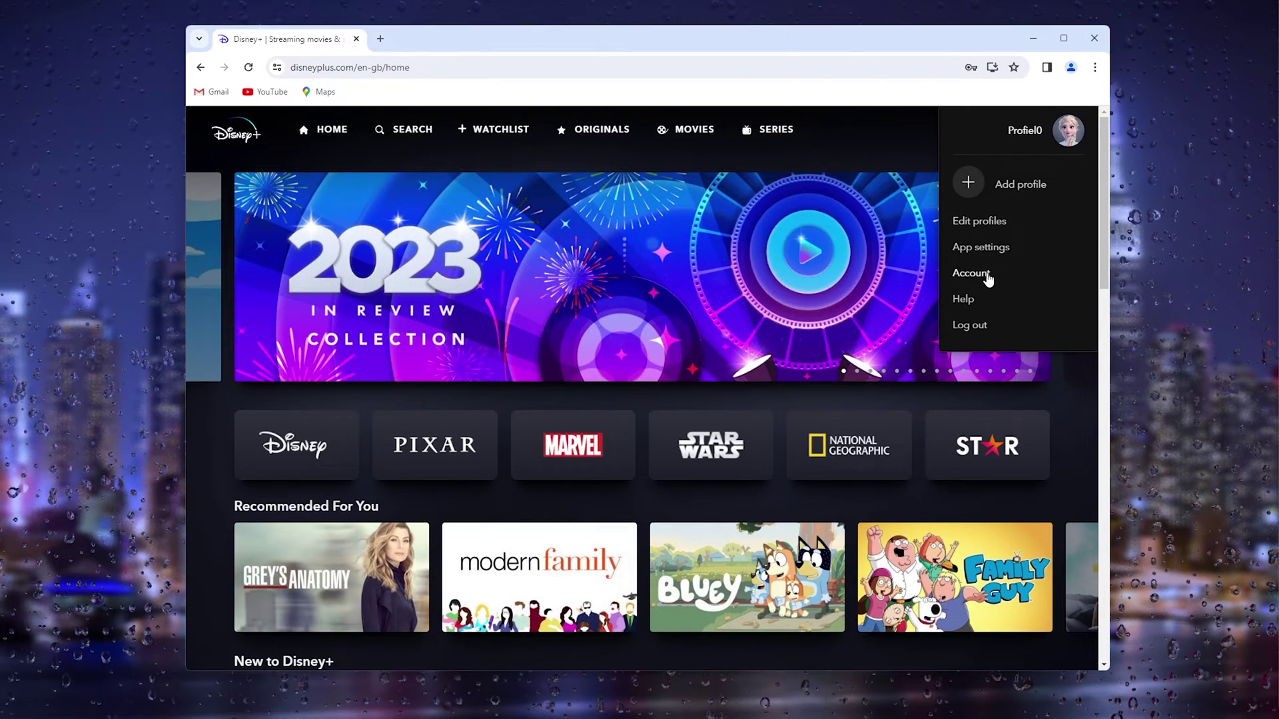
Step: Choose Account from the profile dropdown to show account details and subscription
click(987, 273)
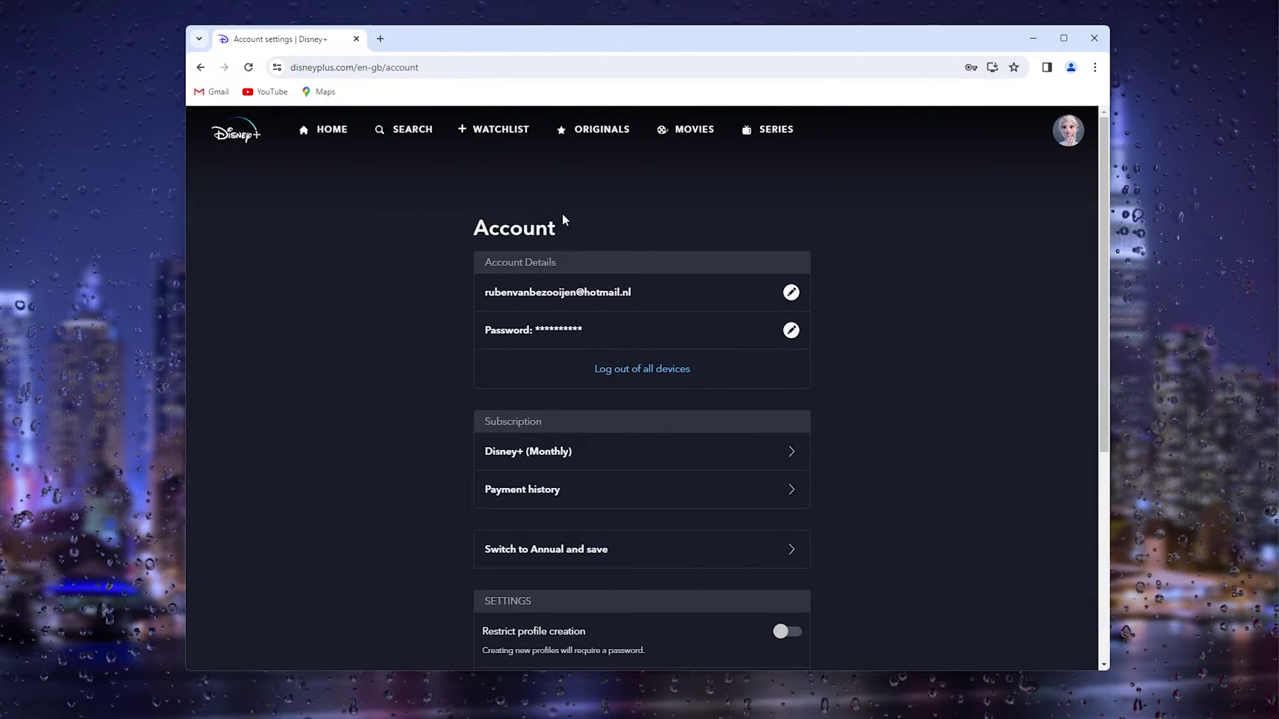